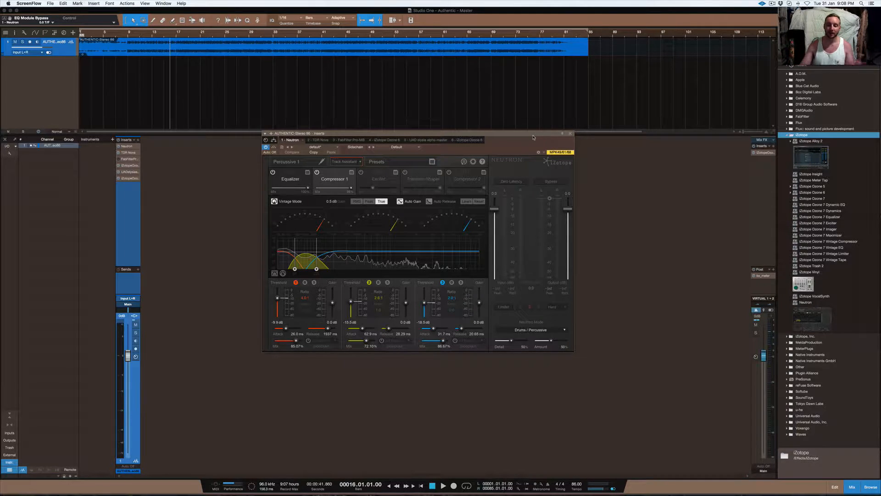
# Dismiss the Java software update notice covering the plug-in window.
pyautogui.click(520, 134)
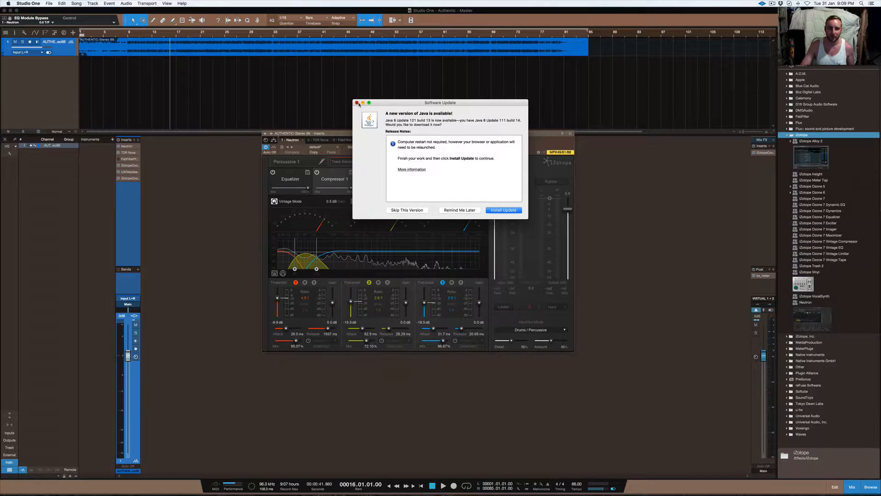
pyautogui.click(357, 102)
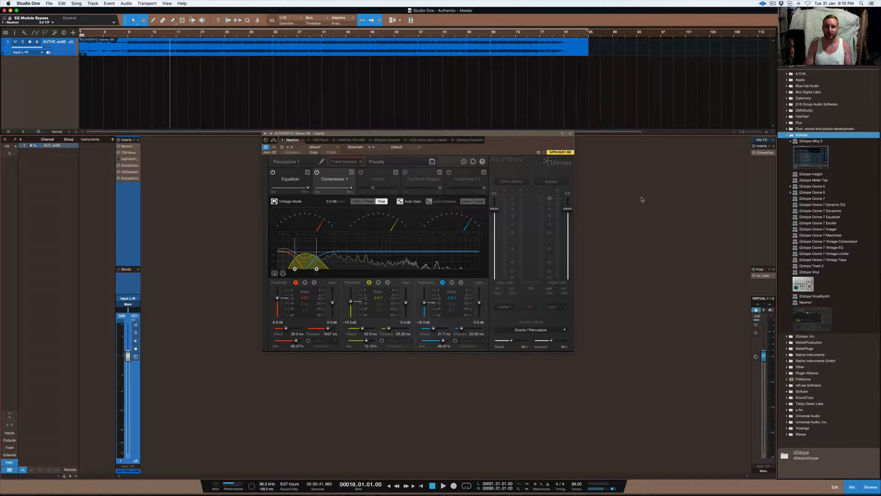
# While playing the track, set Neutron Compressor 1's band 3 threshold to -17.4 dB and its mix to 87.60%.
pyautogui.press('space')
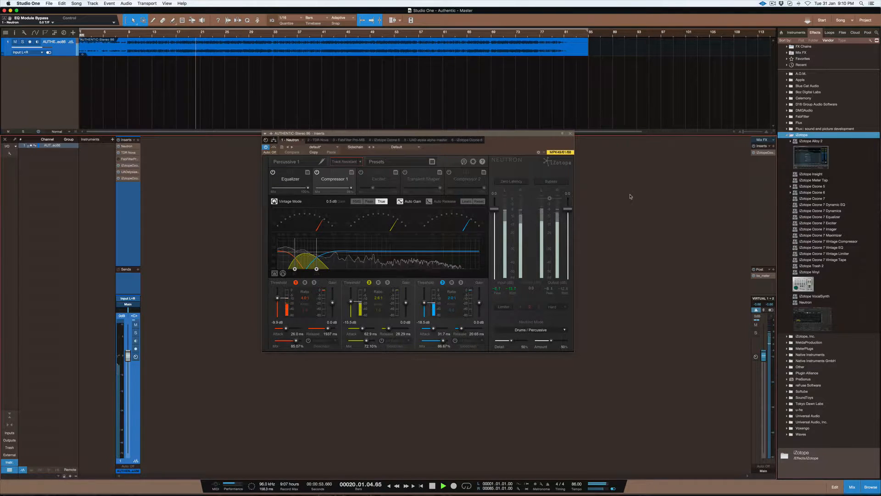
pyautogui.click(442, 282)
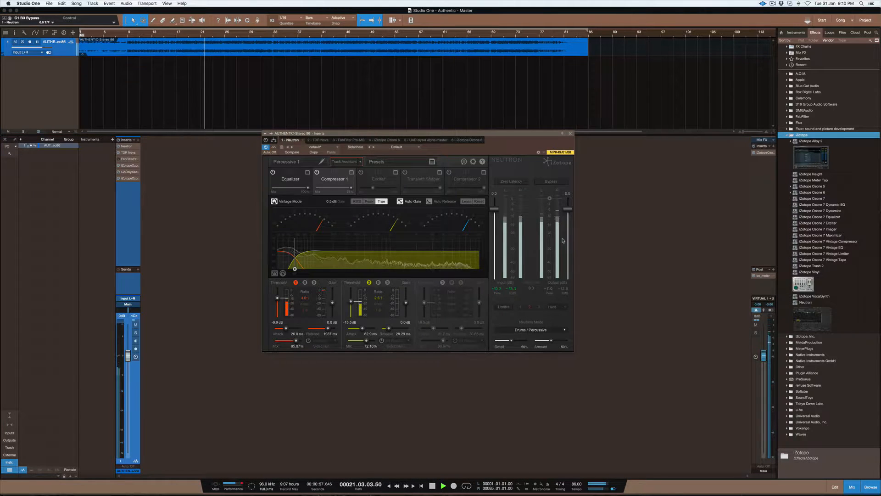
pyautogui.click(443, 283)
pyautogui.click(425, 302)
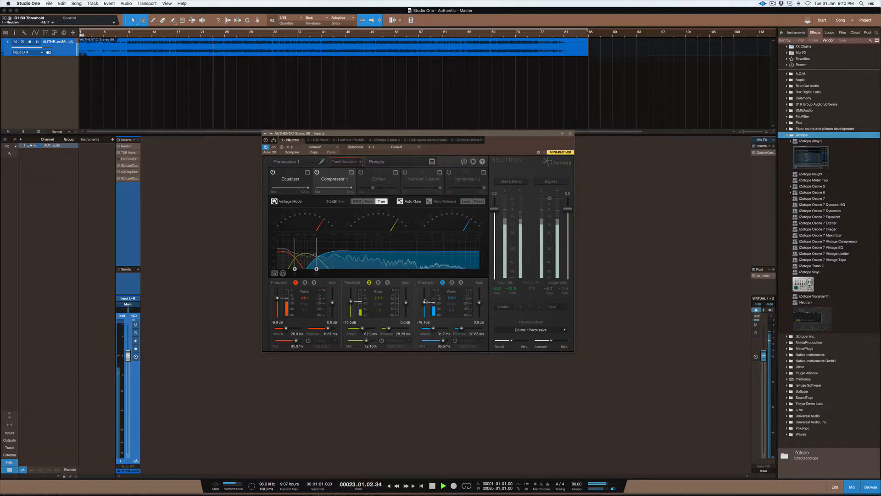
pyautogui.moveTo(424, 297); pyautogui.dragTo(425, 278)
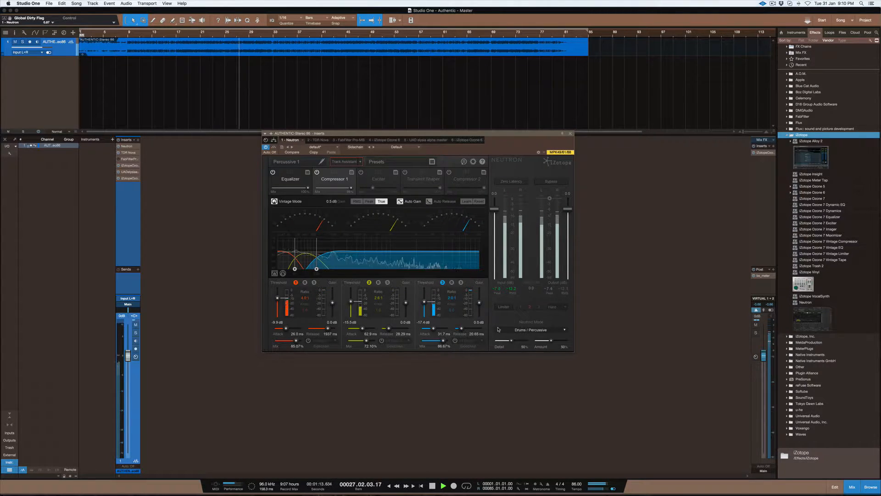
pyautogui.moveTo(444, 342); pyautogui.dragTo(448, 340)
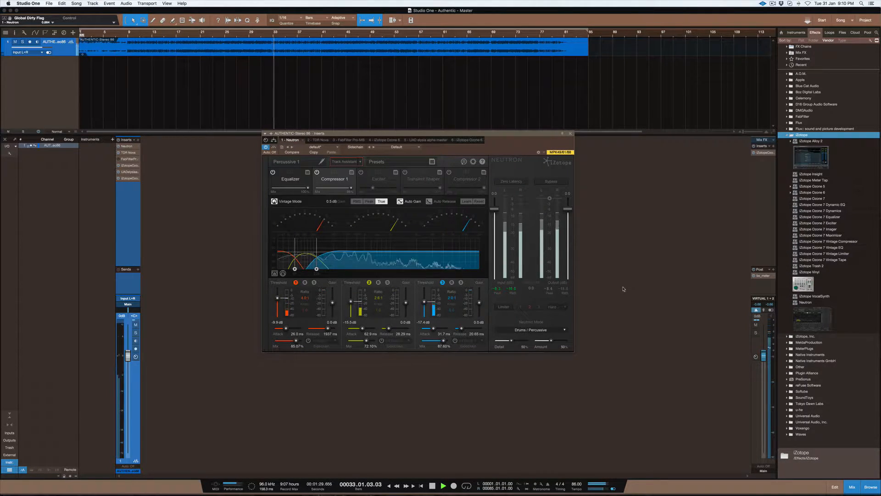
pyautogui.press('space')
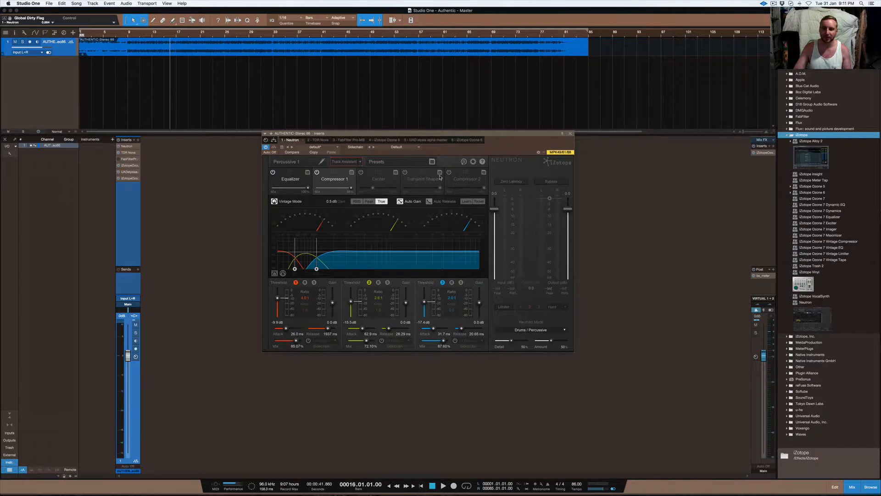
# Compare the playing track with Neutron's Compressor 1 module bypassed and enabled.
pyautogui.moveTo(424, 135); pyautogui.dragTo(422, 130)
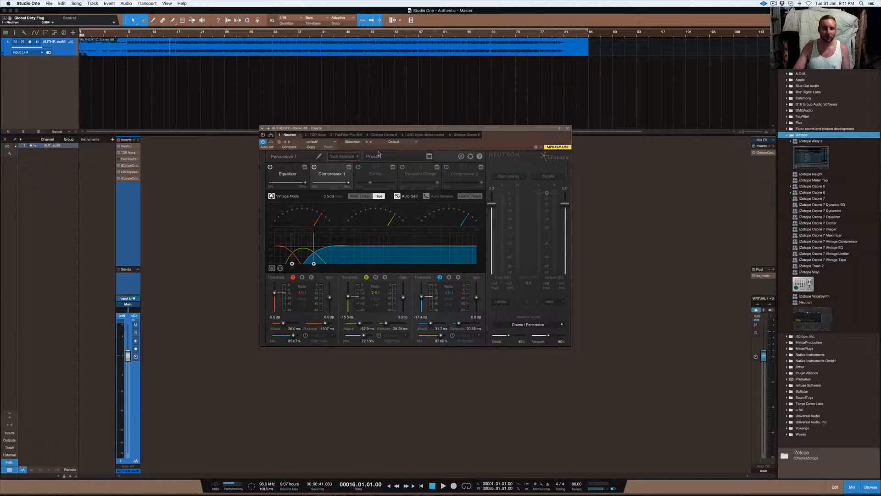
pyautogui.click(314, 167)
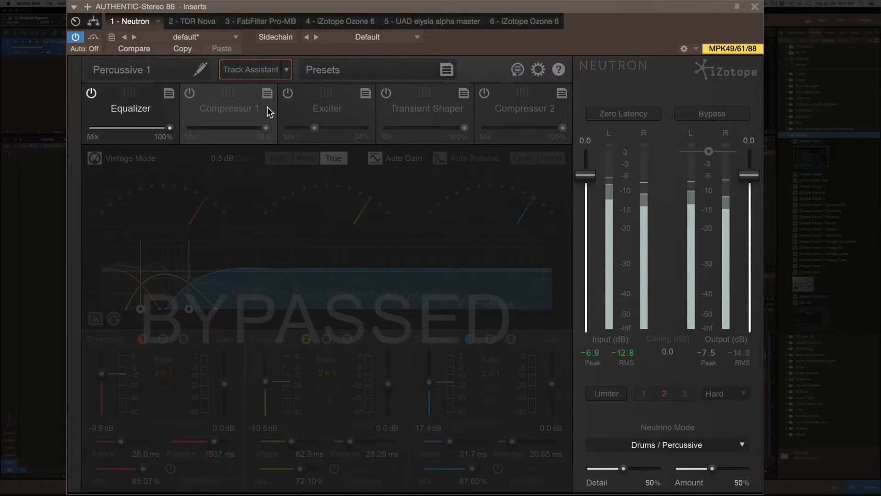
pyautogui.click(191, 93)
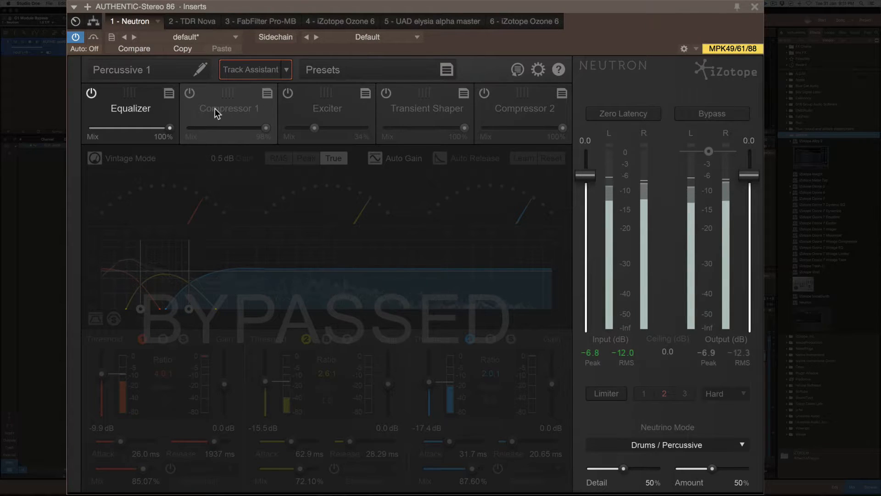
pyautogui.click(189, 95)
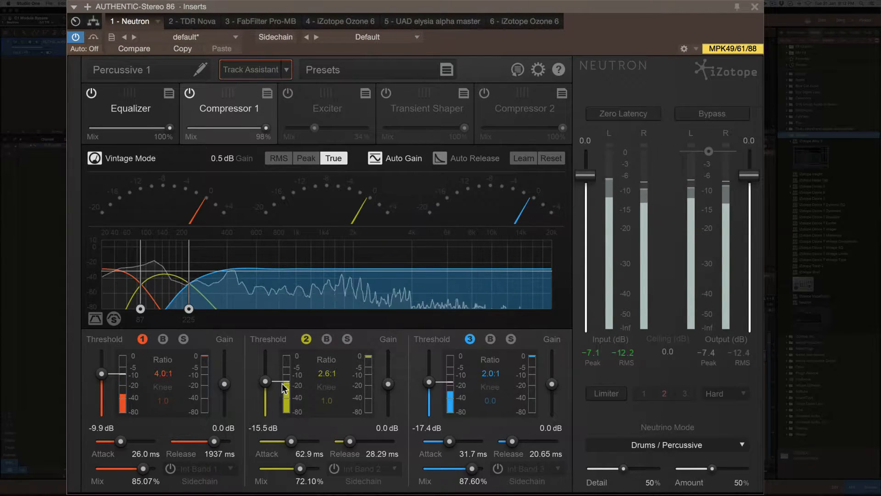
# Set Compressor 1's band 2 ratio to 1.8:1, compare it against the bypassed module, and stop playback.
pyautogui.moveTo(325, 376); pyautogui.dragTo(326, 431)
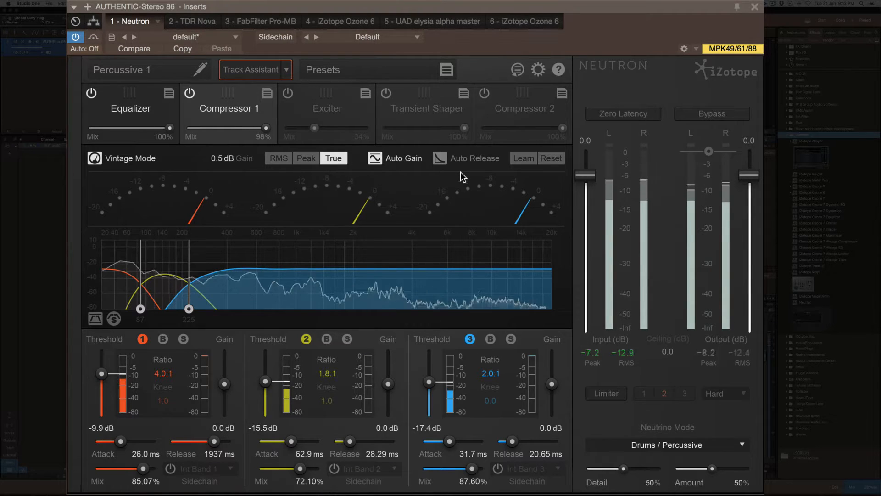
pyautogui.click(189, 92)
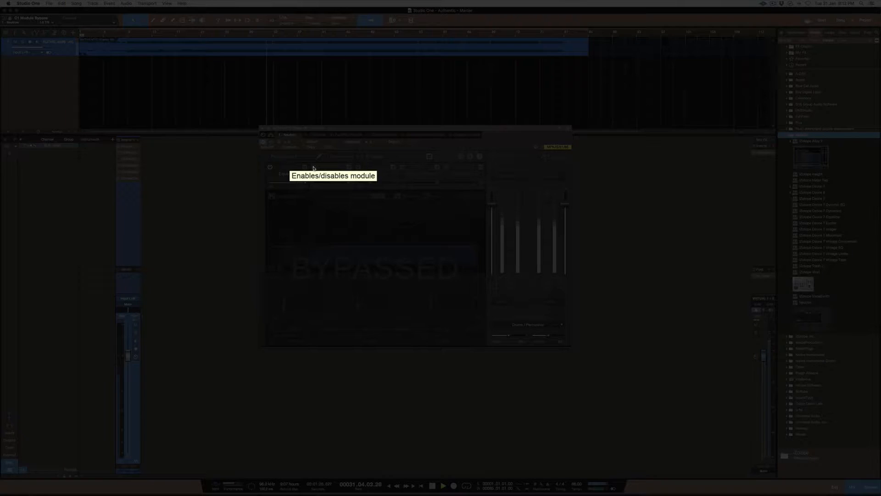
pyautogui.click(189, 93)
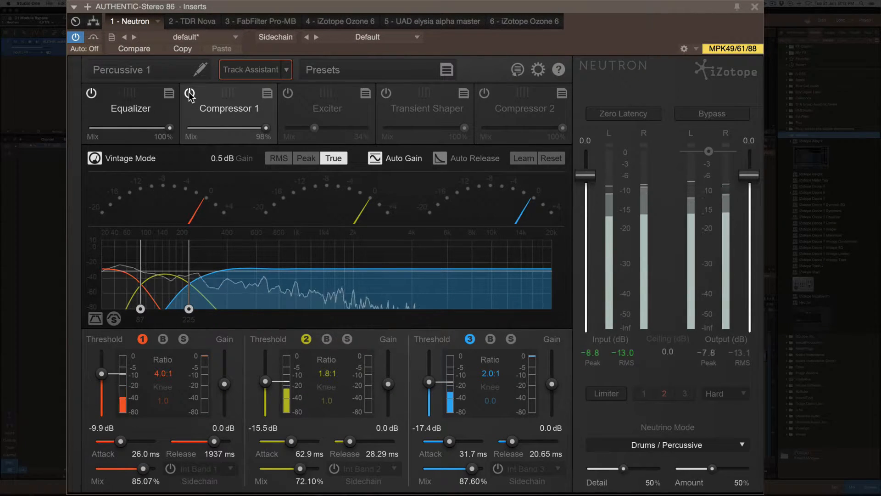
pyautogui.press('space')
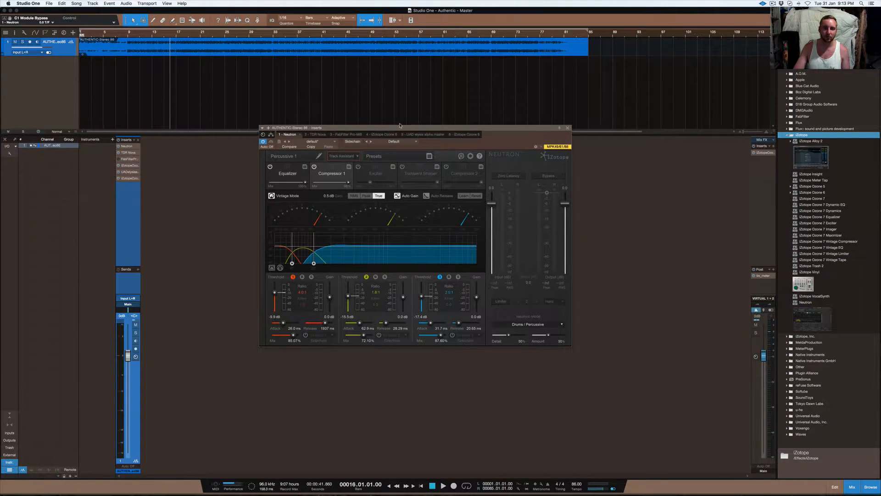
# Reopen Neutron from the track's inserts and review its Equalizer and Compressor 1 modules.
pyautogui.moveTo(399, 127); pyautogui.dragTo(397, 117)
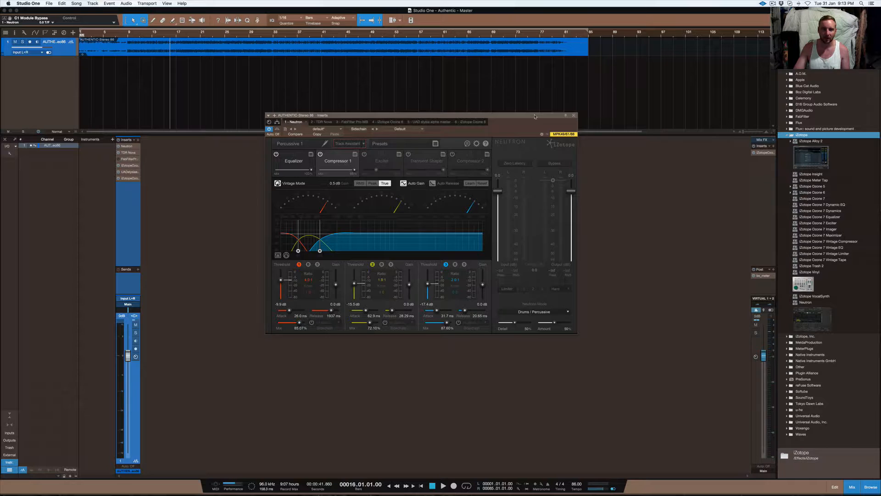
pyautogui.click(574, 116)
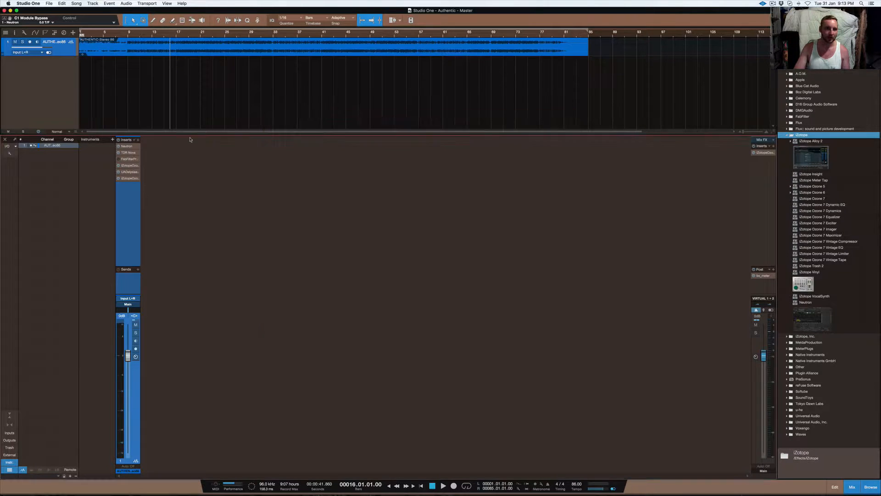
pyautogui.click(127, 146)
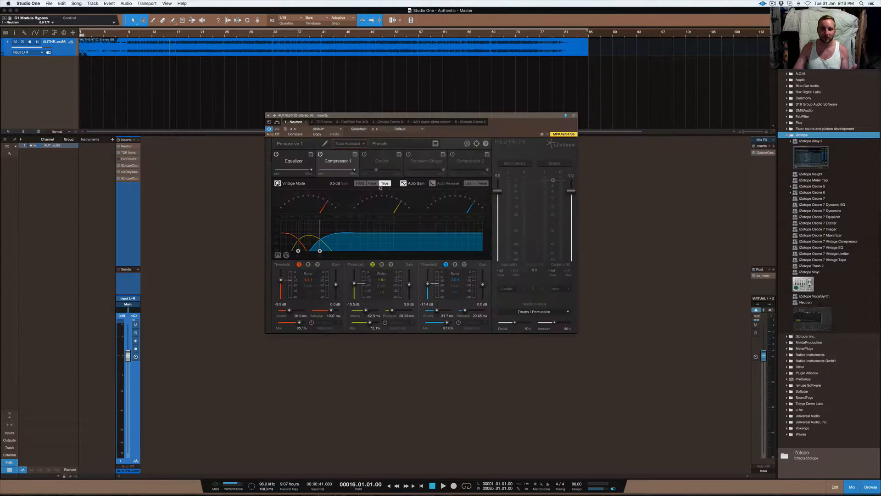
pyautogui.click(295, 164)
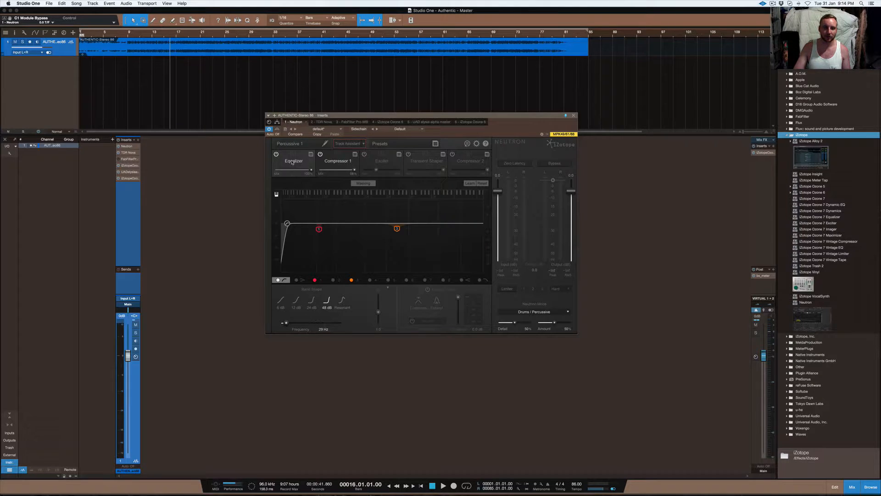
pyautogui.click(341, 160)
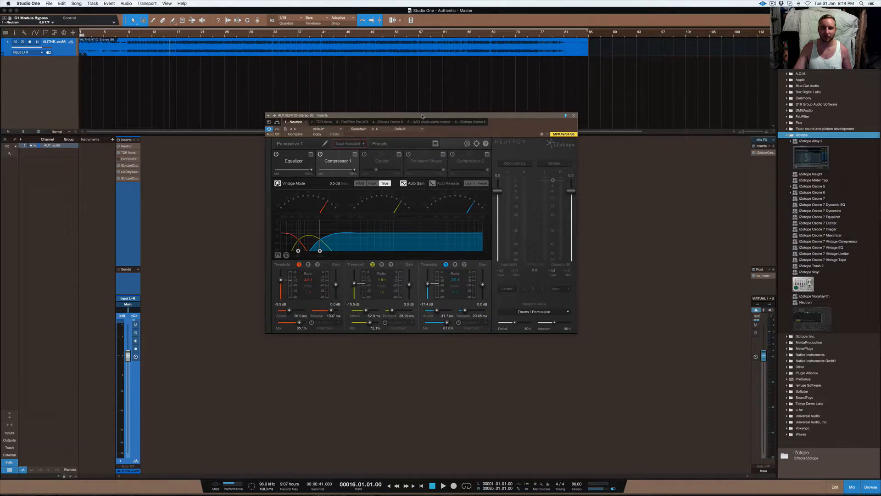
pyautogui.click(573, 116)
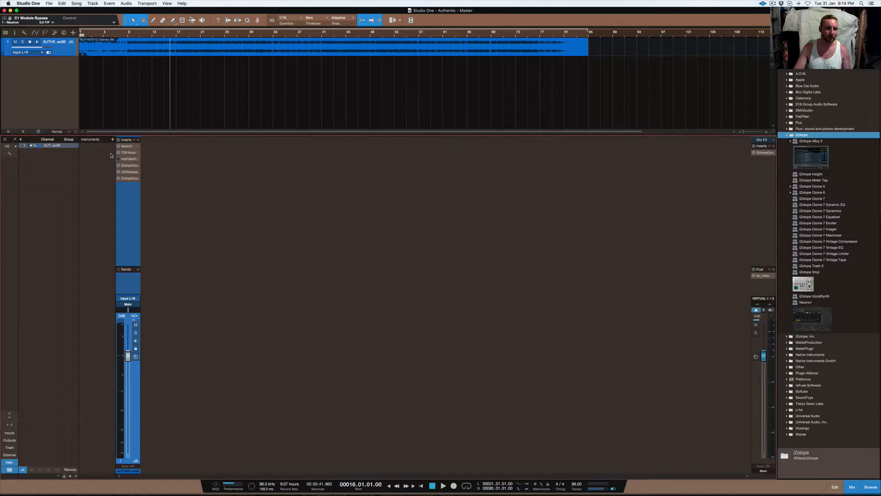
# Open the TDR Nova insert and examine the band IV settings.
pyautogui.click(127, 153)
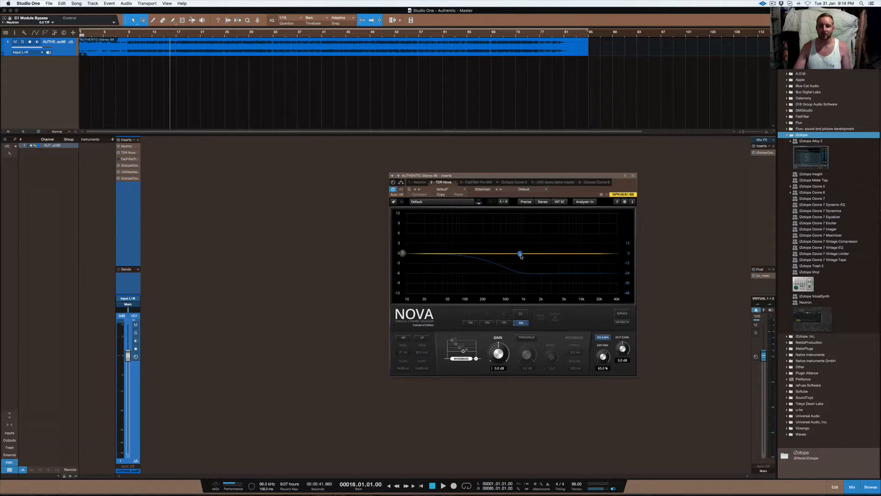
pyautogui.click(521, 322)
pyautogui.click(521, 323)
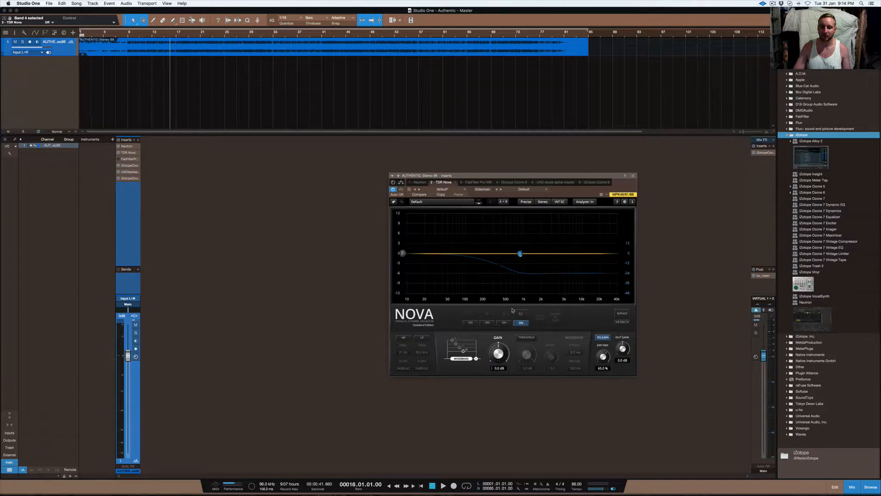
pyautogui.click(517, 315)
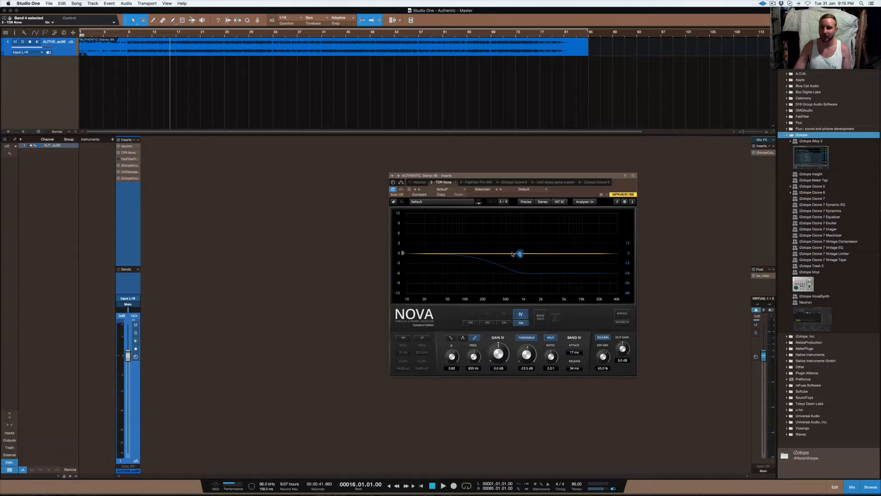
pyautogui.moveTo(514, 177); pyautogui.dragTo(442, 122)
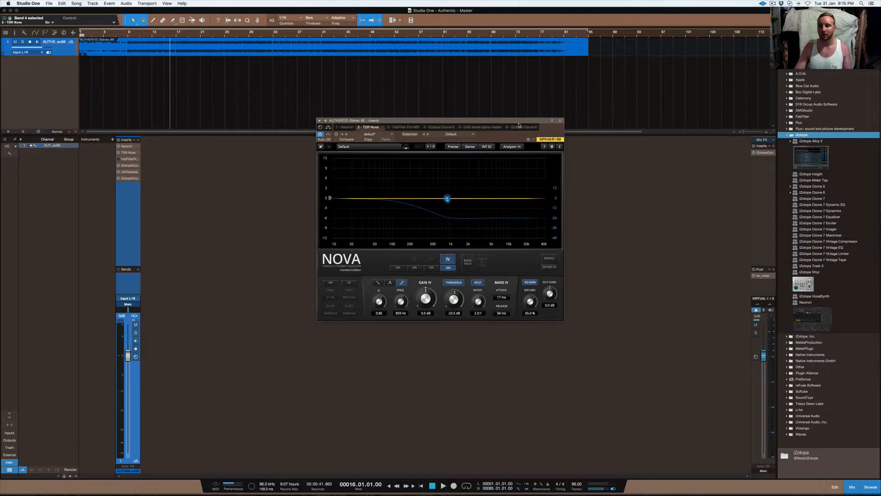
pyautogui.moveTo(520, 122); pyautogui.dragTo(519, 134)
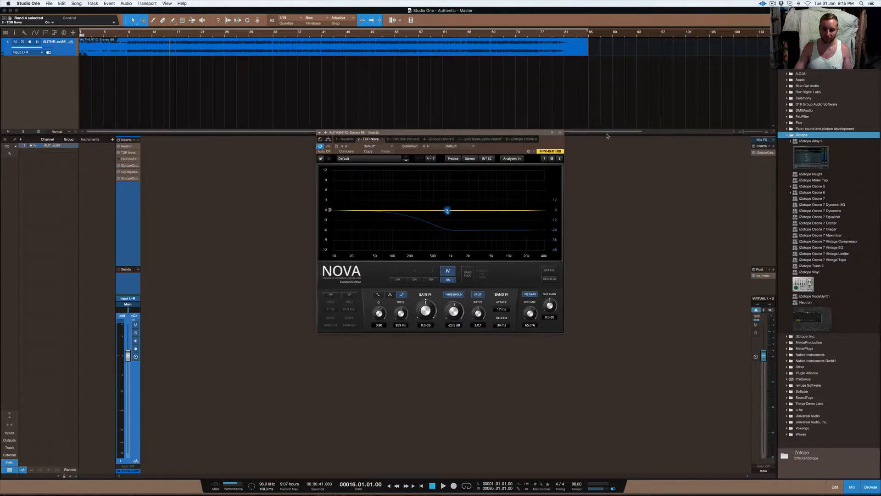
# Try TDR Nova's high-pass filter with a 72 dB/oct slope and its low-pass filter, switching both off again.
pyautogui.click(336, 295)
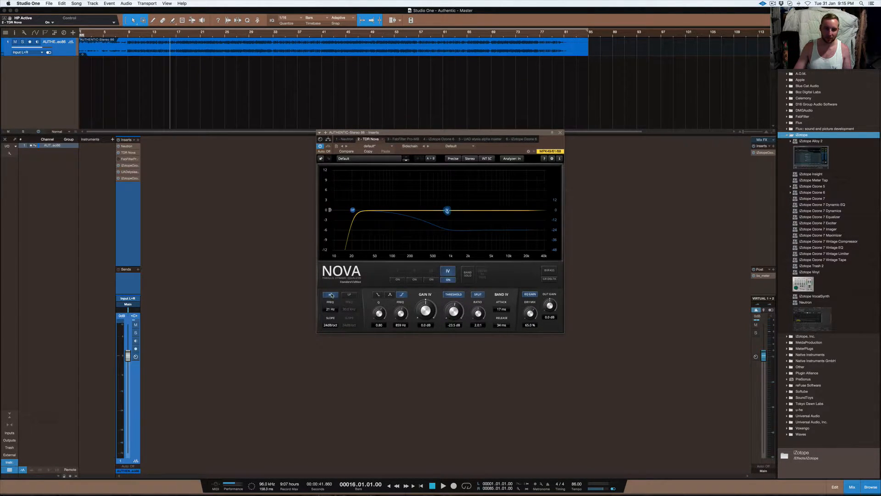
pyautogui.moveTo(329, 320); pyautogui.dragTo(340, 385)
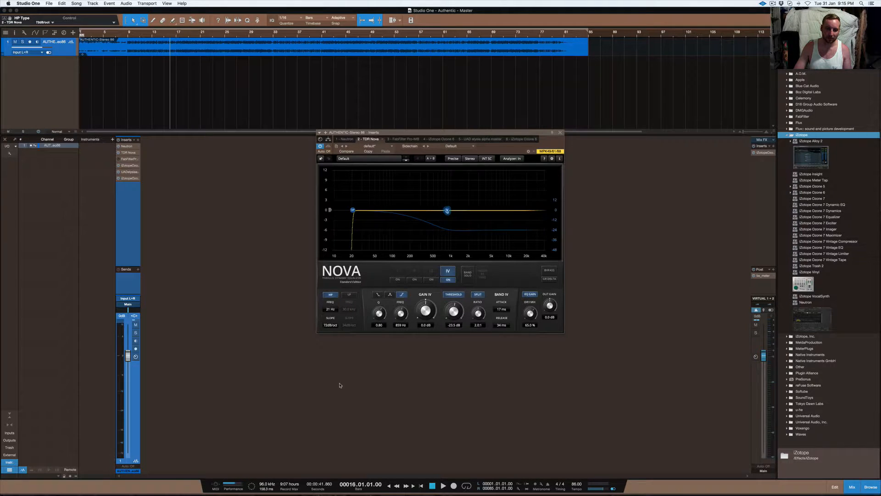
pyautogui.click(331, 295)
pyautogui.click(349, 295)
pyautogui.click(349, 295)
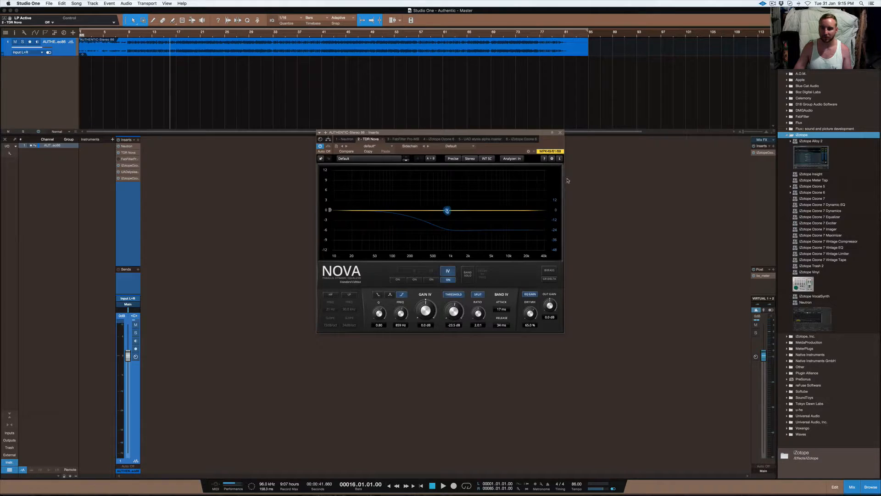
# Inspect the FabFilter Pro-MB insert and remove it from the track.
pyautogui.click(561, 133)
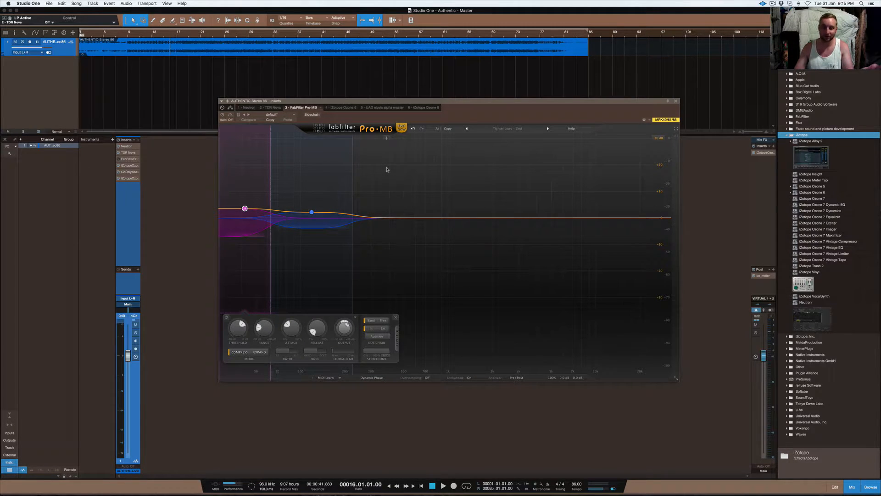
pyautogui.click(675, 101)
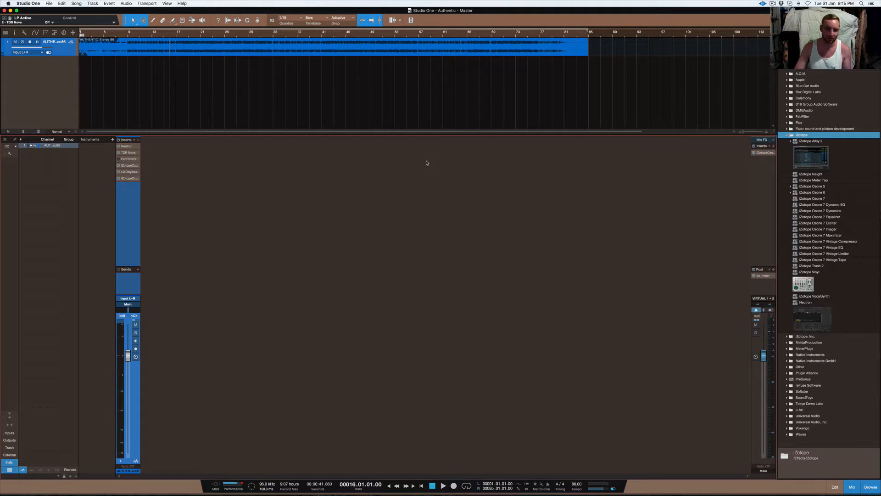
pyautogui.rightClick(134, 161)
pyautogui.click(154, 233)
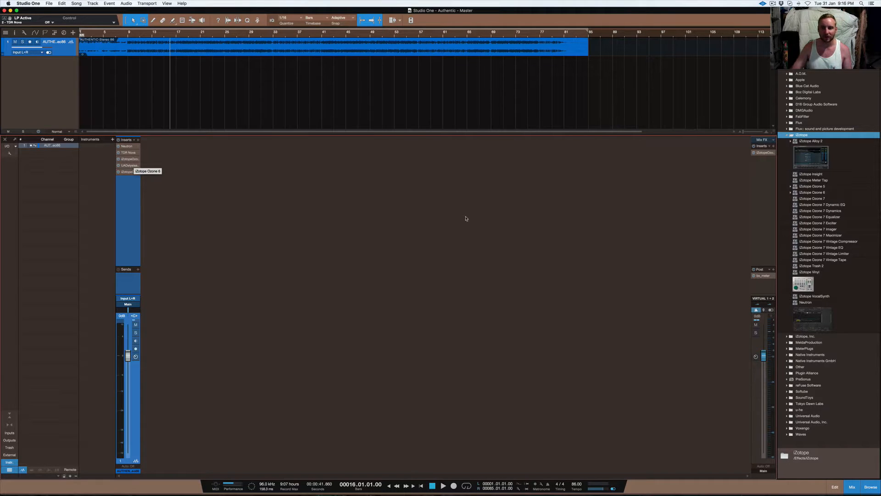
# Open the iZotope Ozone 6 insert in the third slot and display its Dynamics module.
pyautogui.moveTo(433, 37); pyautogui.dragTo(436, 108)
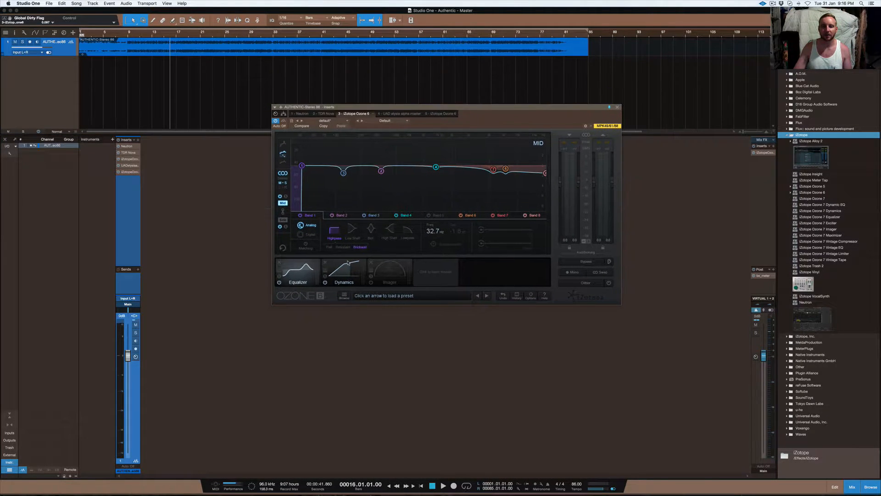
pyautogui.click(352, 272)
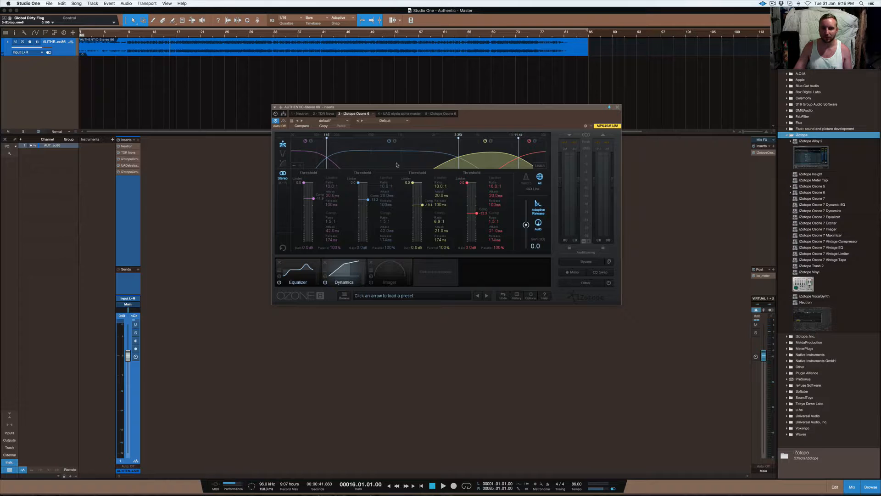
# Review the Equalizer and Dynamics modules of the iZotope Ozone 6 in the third insert slot, and close the plug-in.
pyautogui.click(307, 273)
pyautogui.click(352, 278)
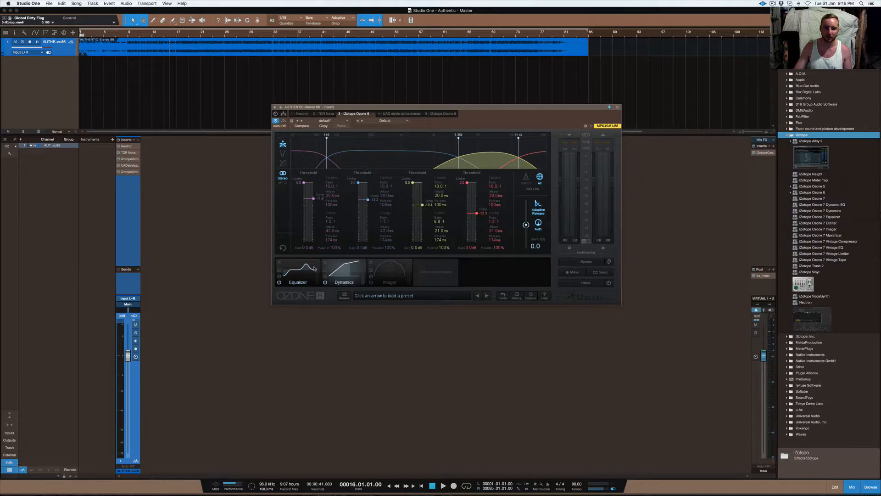
pyautogui.click(303, 278)
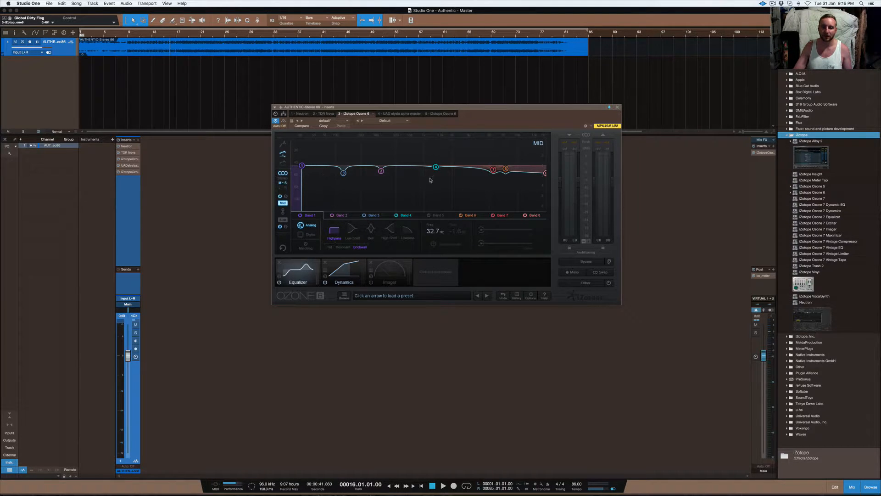
pyautogui.click(348, 271)
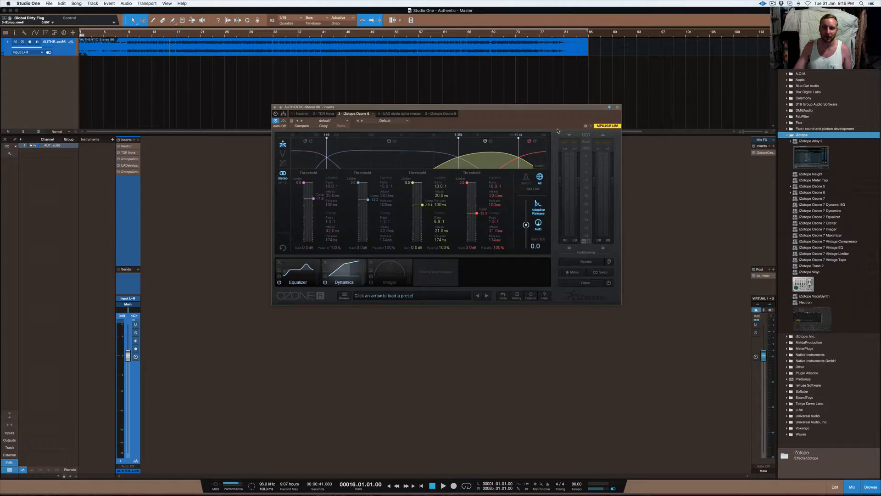
pyautogui.press('Escape')
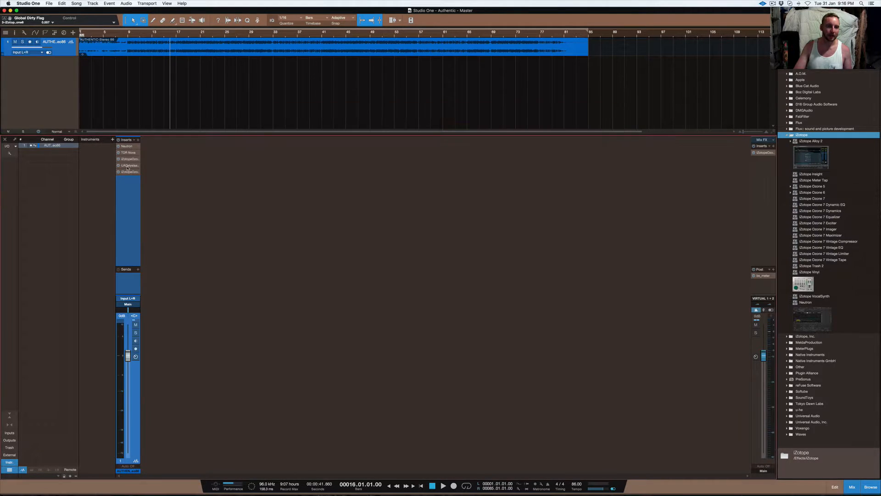
# Open the UAD elysia alpha master insert in the fourth slot, examine its compressor settings, and close it.
pyautogui.doubleClick(130, 166)
pyautogui.moveTo(434, 233); pyautogui.dragTo(436, 112)
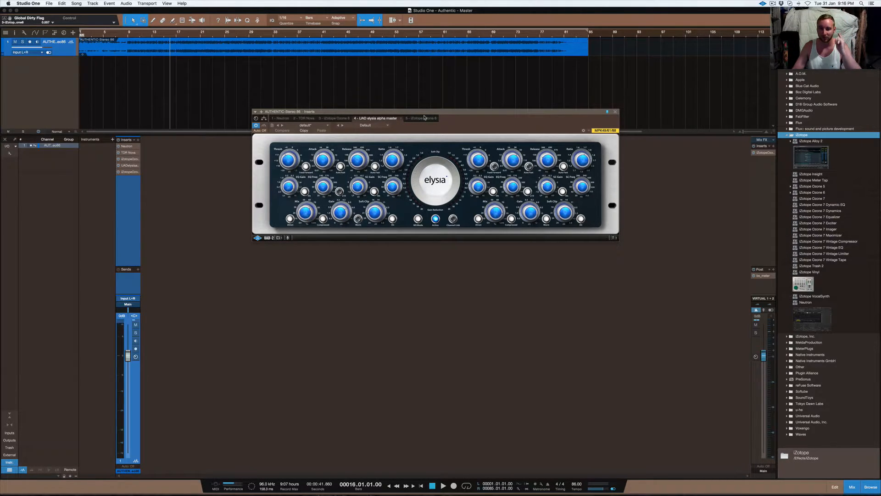
pyautogui.click(615, 113)
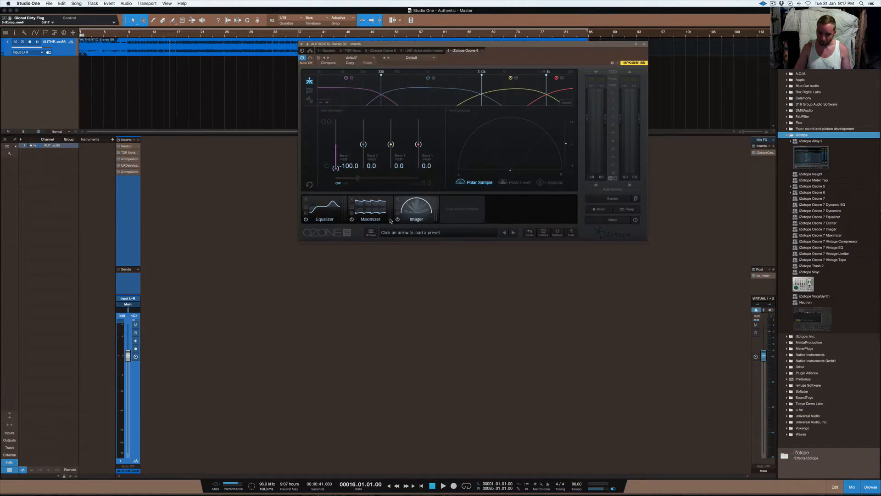
# In the fifth-slot Ozone 6 Equalizer, set the gain of Band 5 on the Mid channel to 0.7 dB.
pyautogui.click(320, 208)
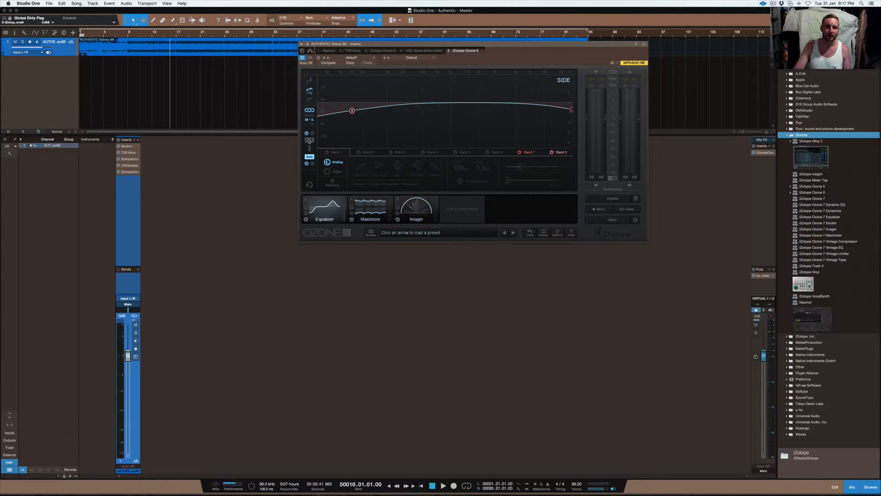
pyautogui.click(309, 140)
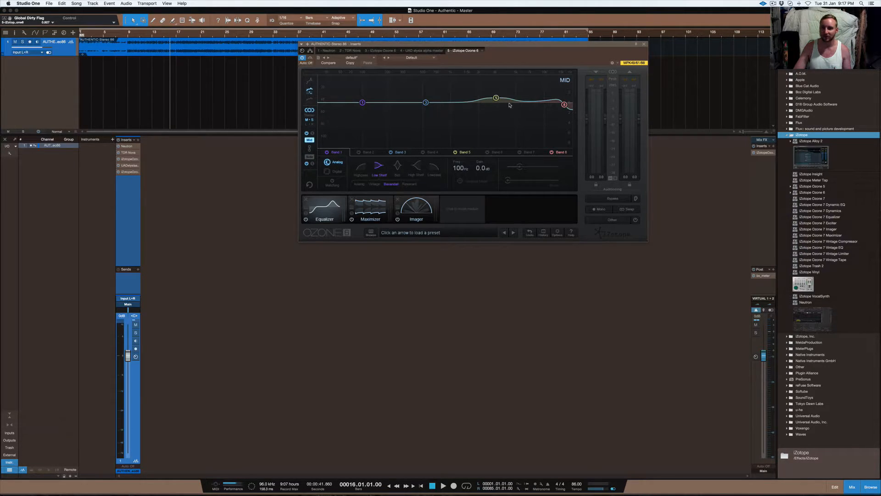
pyautogui.click(495, 97)
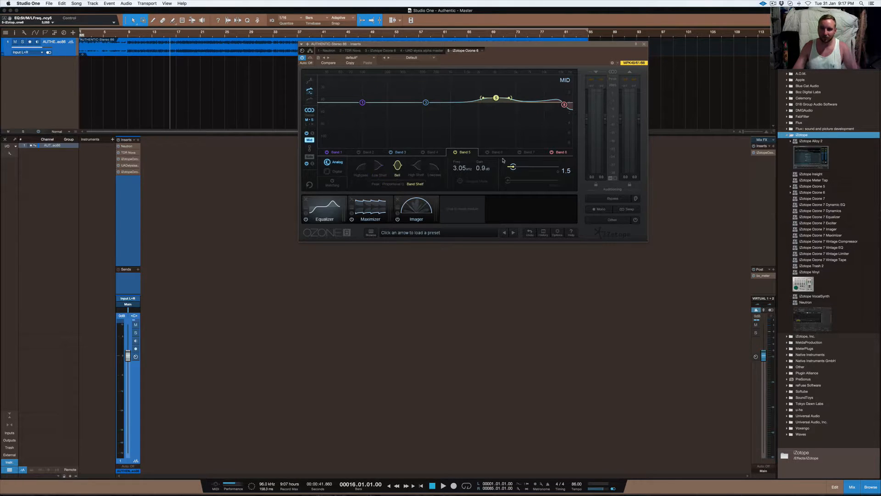
pyautogui.moveTo(485, 168); pyautogui.dragTo(485, 169)
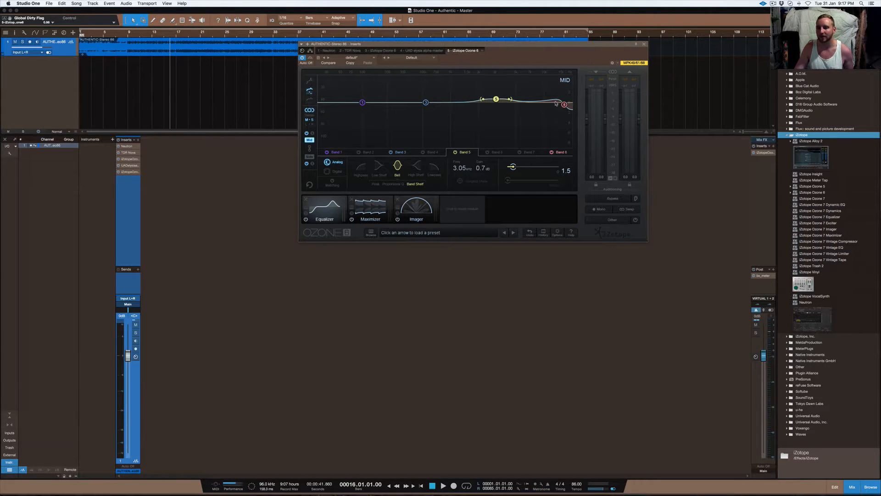
# Examine the Imager and Maximizer modules of the fifth-slot Ozone 6, and close the plug-in.
pyautogui.click(408, 212)
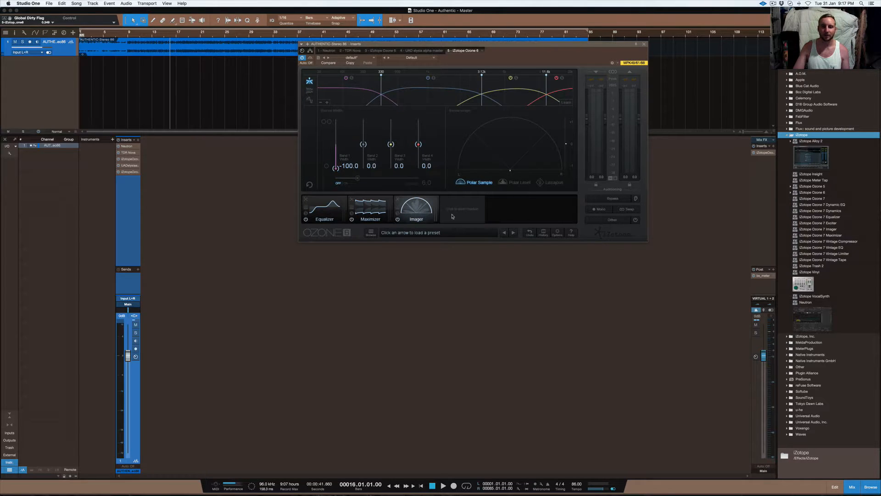
pyautogui.click(376, 212)
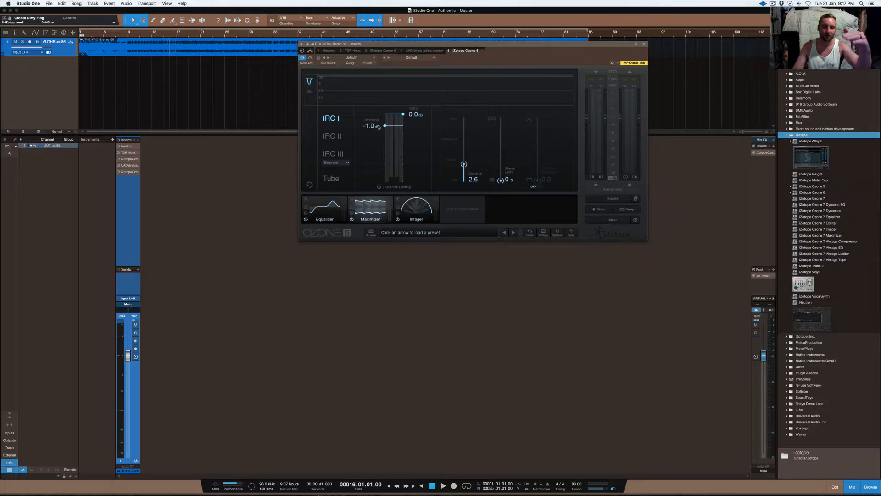
pyautogui.click(416, 207)
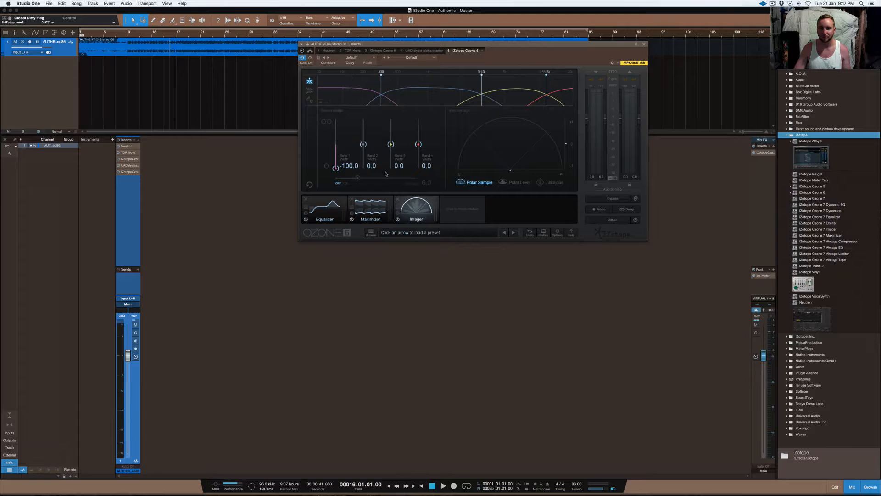
pyautogui.click(643, 44)
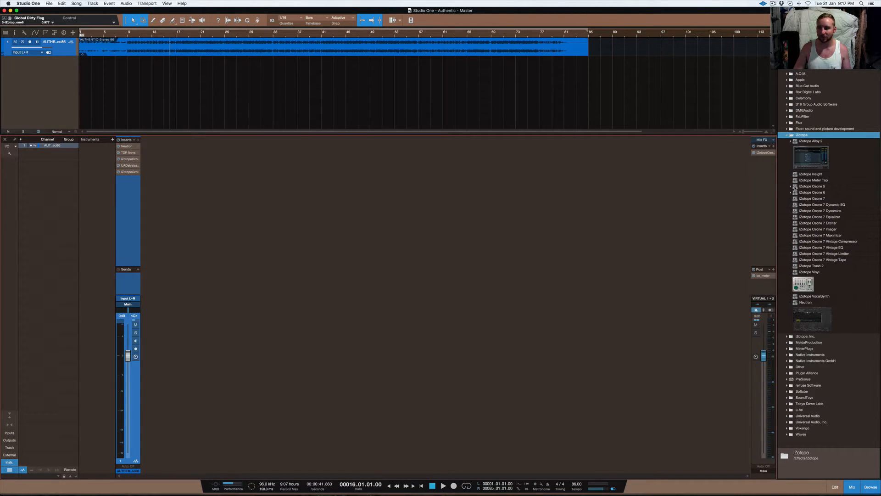
# Inspect the Maximizer settings of the Ozone 6 insert on the Main output, and close it.
pyautogui.click(766, 152)
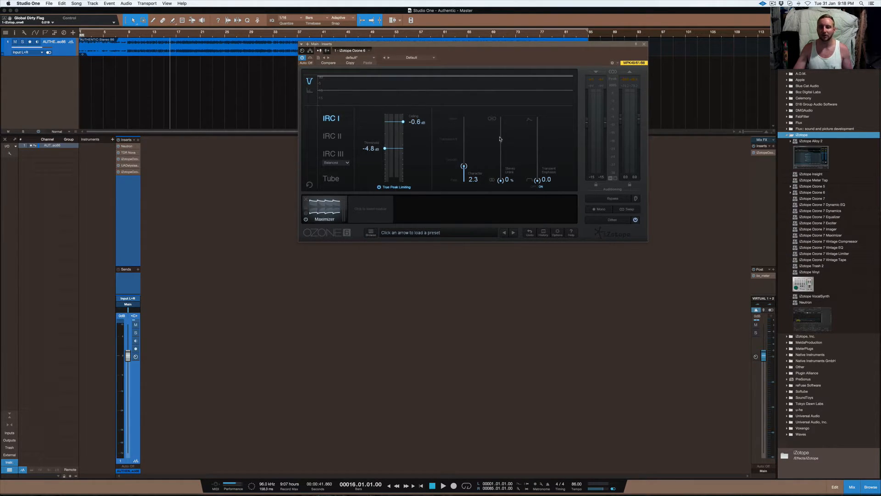
pyautogui.click(644, 44)
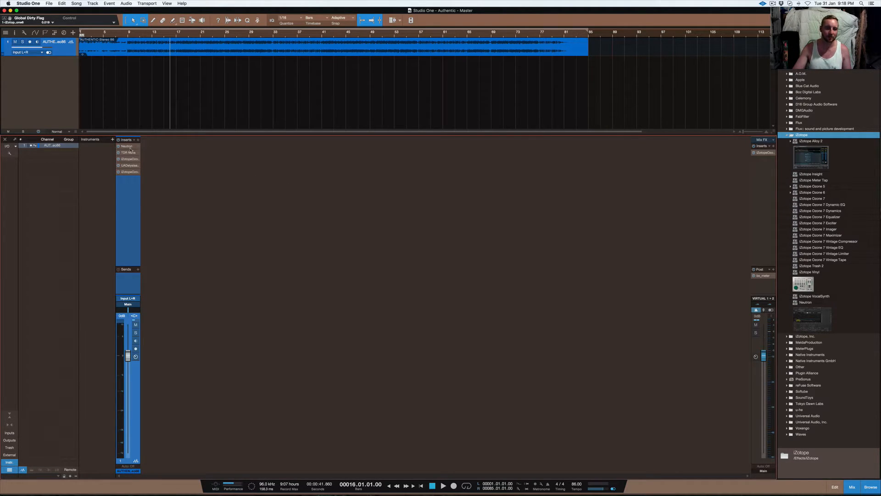
# Open the Neutron insert on the stereo track and compare Compressor 1 with Vintage Mode off and on, leaving it on.
pyautogui.press('F11')
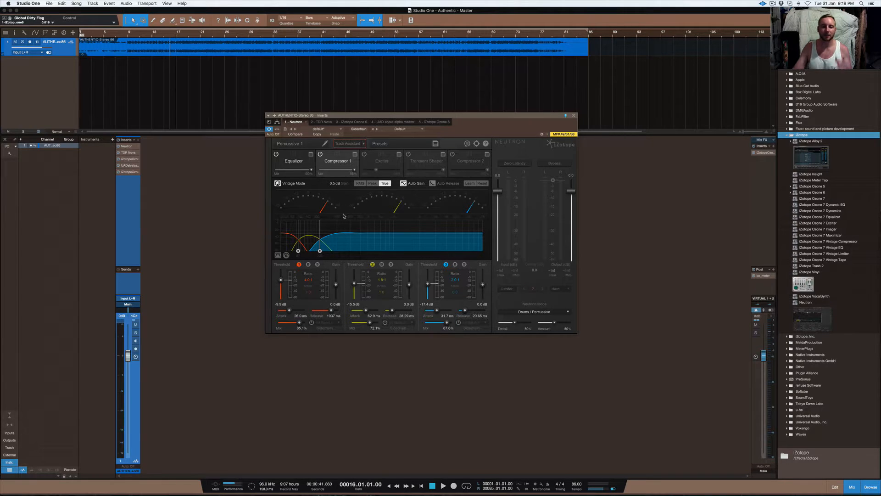
pyautogui.moveTo(426, 115); pyautogui.dragTo(452, 115)
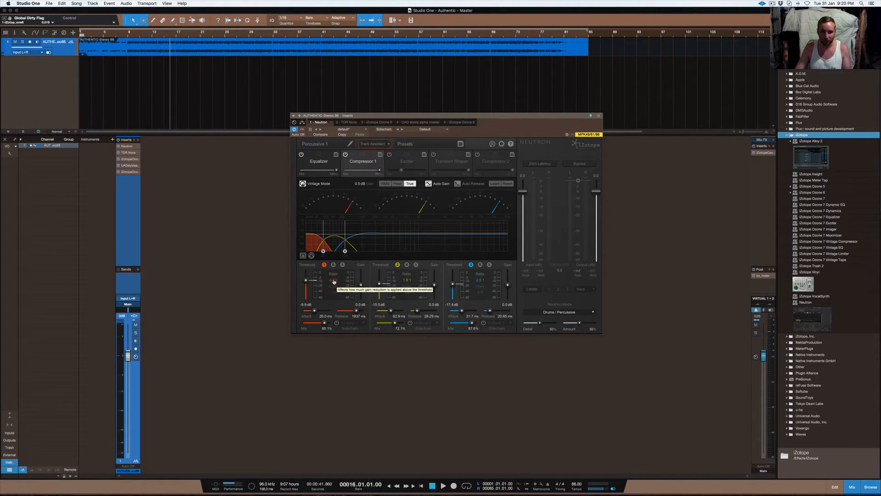
pyautogui.click(302, 184)
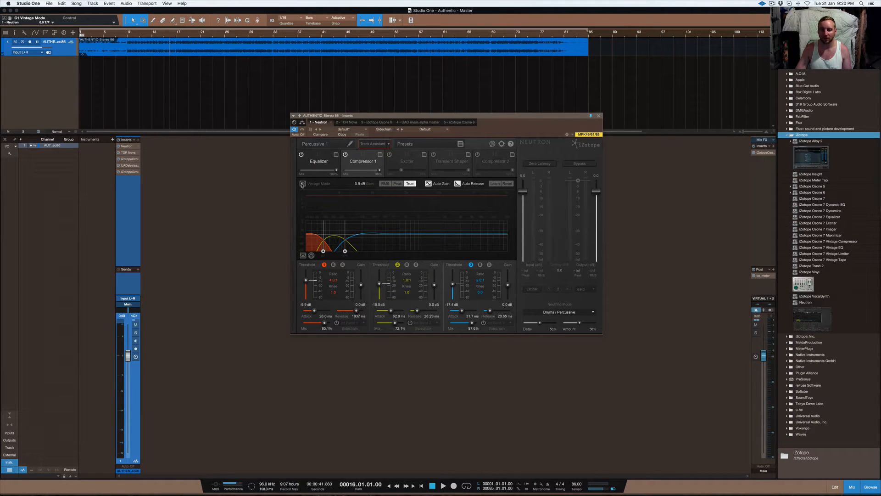
pyautogui.click(302, 183)
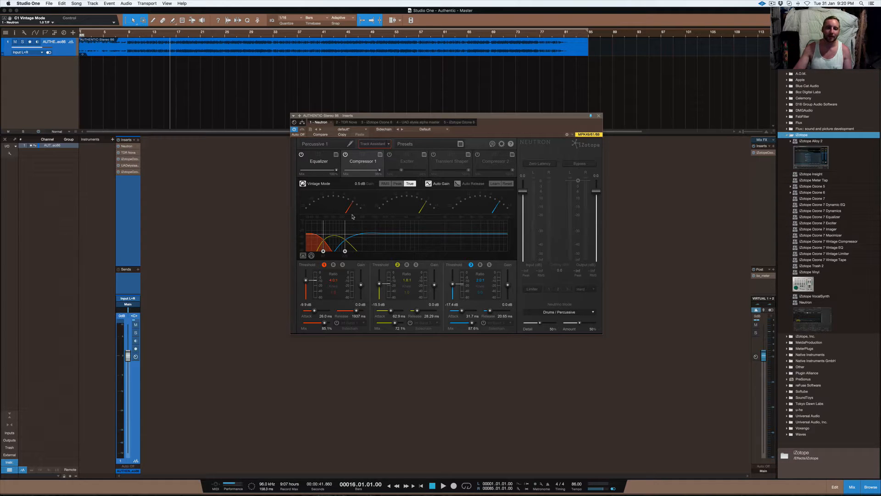
# Play the song from bar 16 to watch Compressor 1's gain reduction meters and spectrum, and stop playback.
pyautogui.press('space')
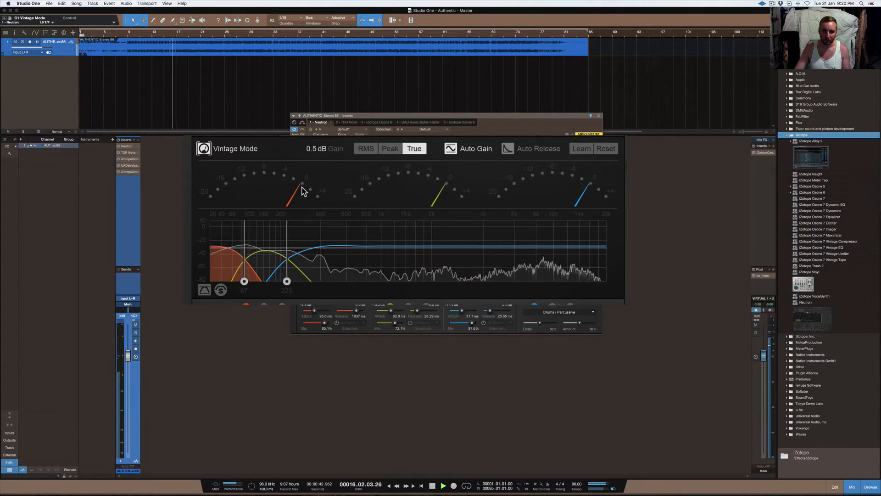
pyautogui.press('space')
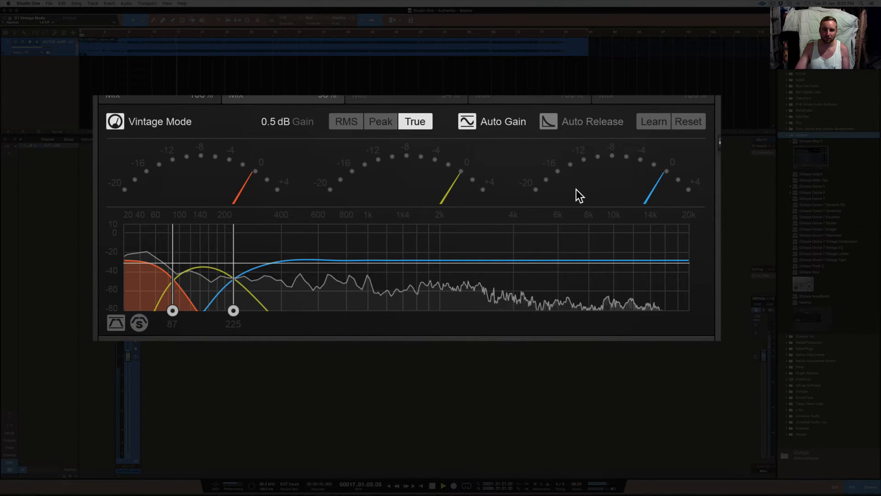
pyautogui.press('space')
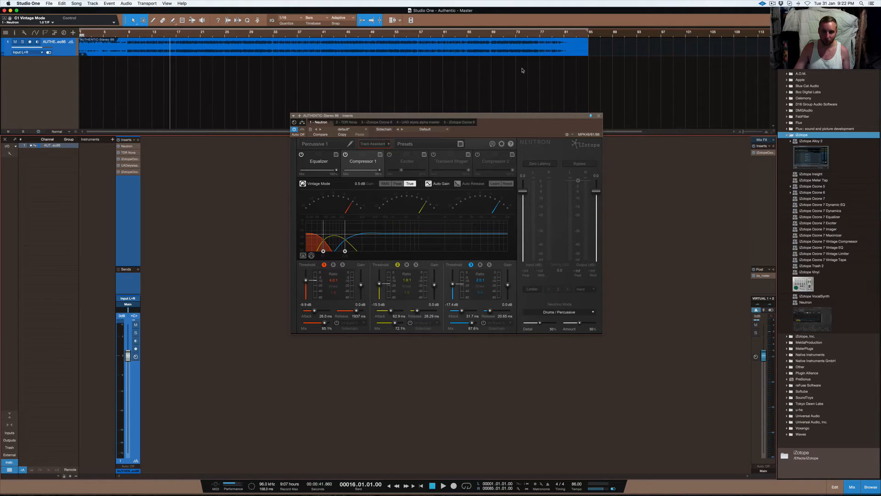
# Examine the stereo track's waveform around bars 77 and 78 at high magnification, with Neutron closed and the mixer hidden.
pyautogui.scroll(5, 522, 71)
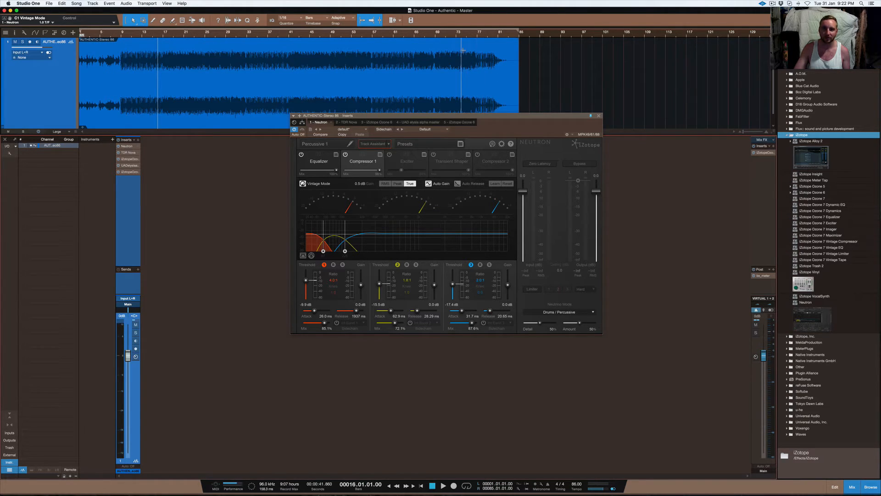
pyautogui.scroll(4, 480, 42)
pyautogui.scroll(6, 480, 43)
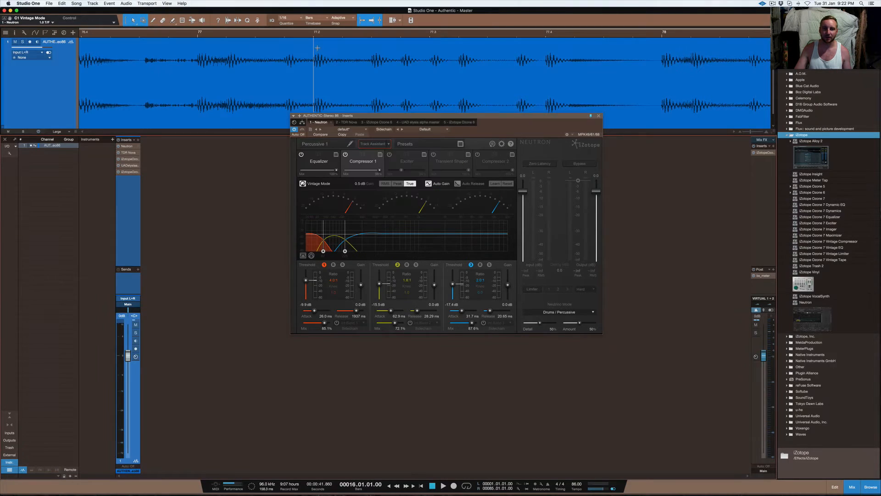
pyautogui.scroll(4, 323, 55)
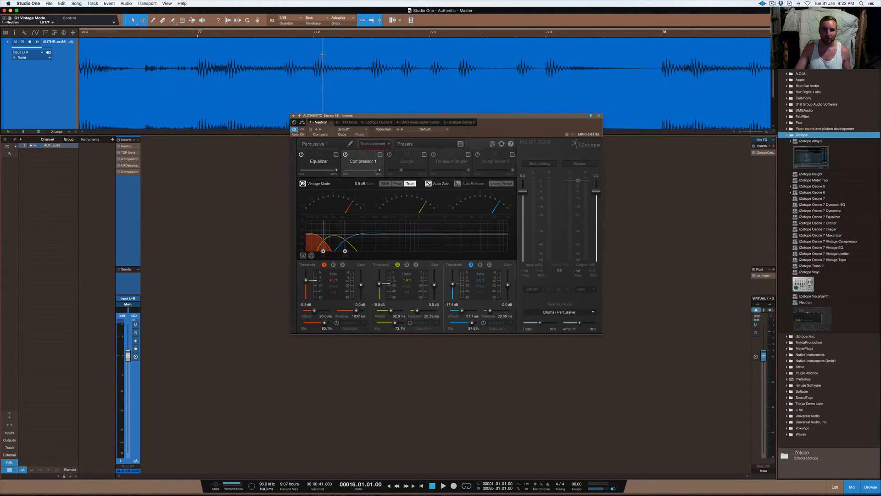
pyautogui.click(598, 116)
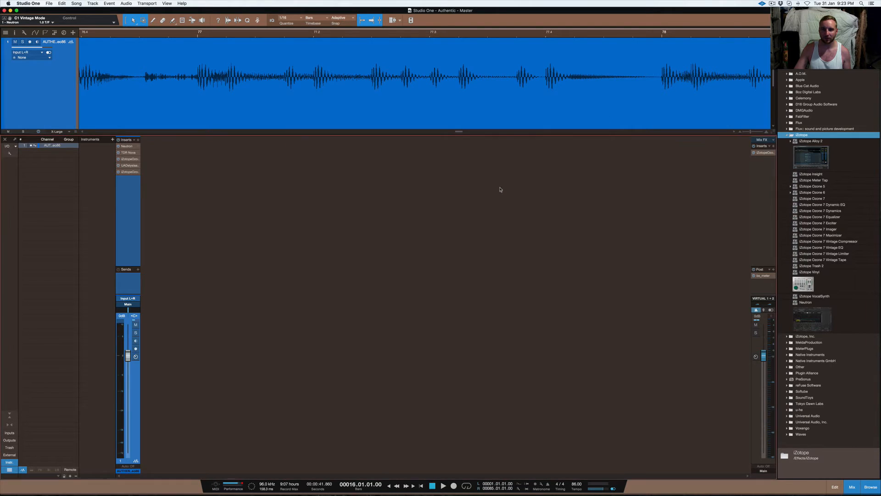
pyautogui.press('F3')
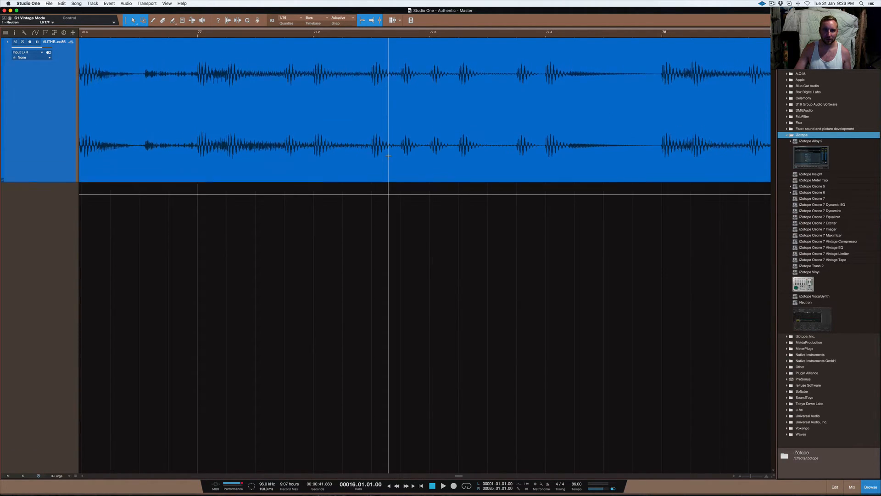
pyautogui.moveTo(773, 476)
pyautogui.mouseDown()
pyautogui.moveTo(772, 447)
pyautogui.moveTo(772, 464)
pyautogui.mouseUp()
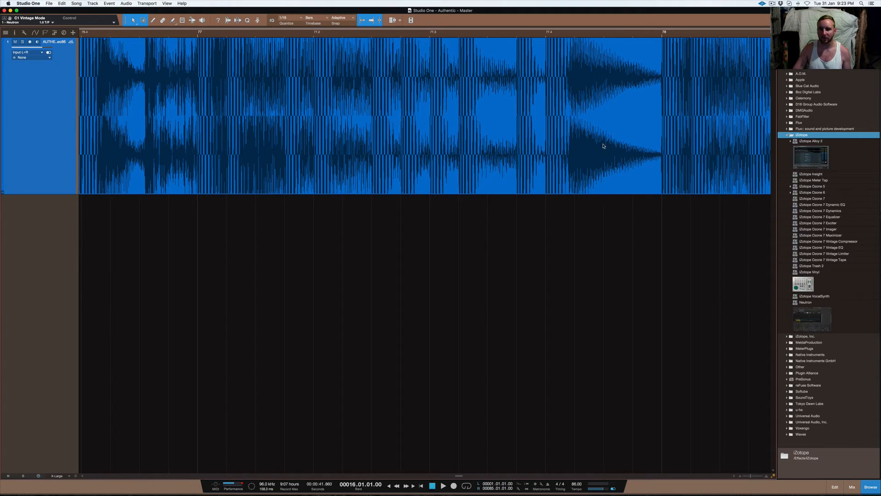
pyautogui.hscroll(5, 604, 145)
pyautogui.hscroll(3, 603, 146)
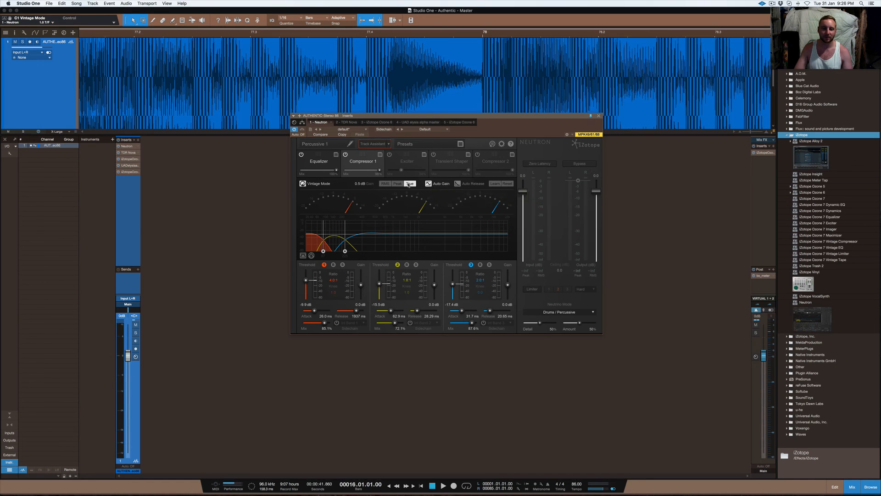
# Look through Neutron's Exciter, Transient Shaper, Compressor 2 and Equalizer modules, and return to Compressor 1.
pyautogui.click(408, 162)
pyautogui.click(446, 162)
pyautogui.click(487, 162)
pyautogui.click(455, 161)
pyautogui.click(494, 162)
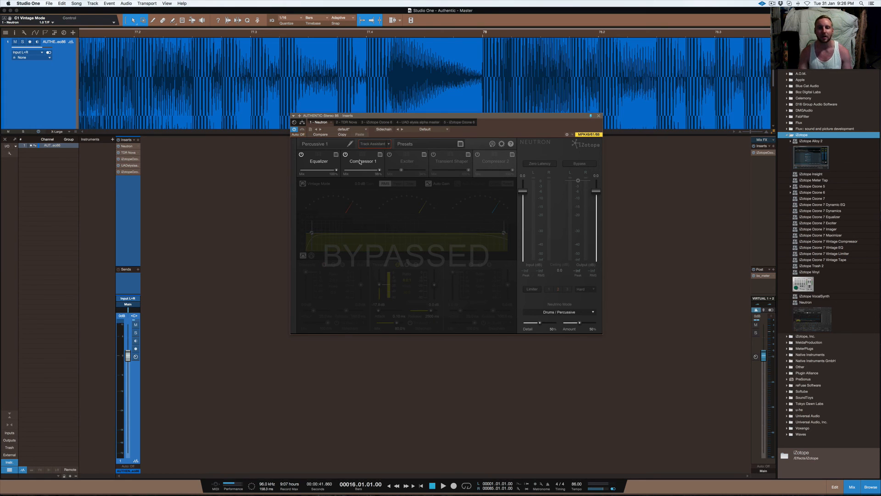
pyautogui.click(324, 160)
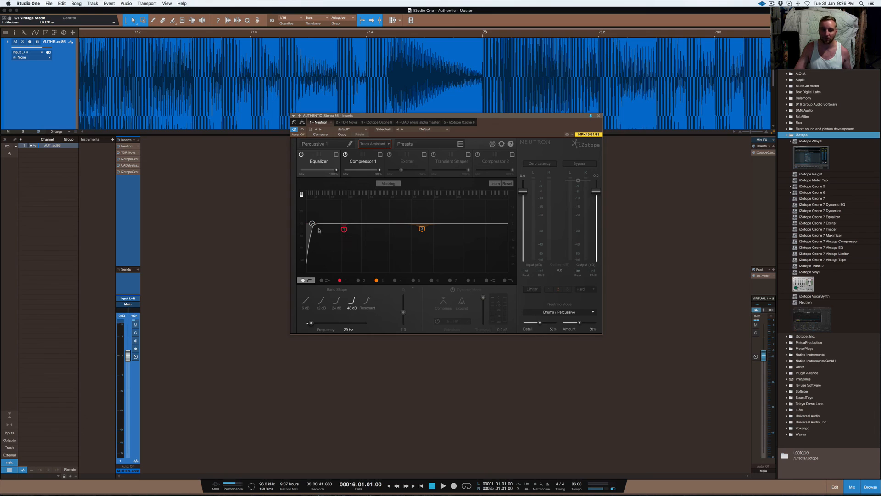
pyautogui.click(360, 165)
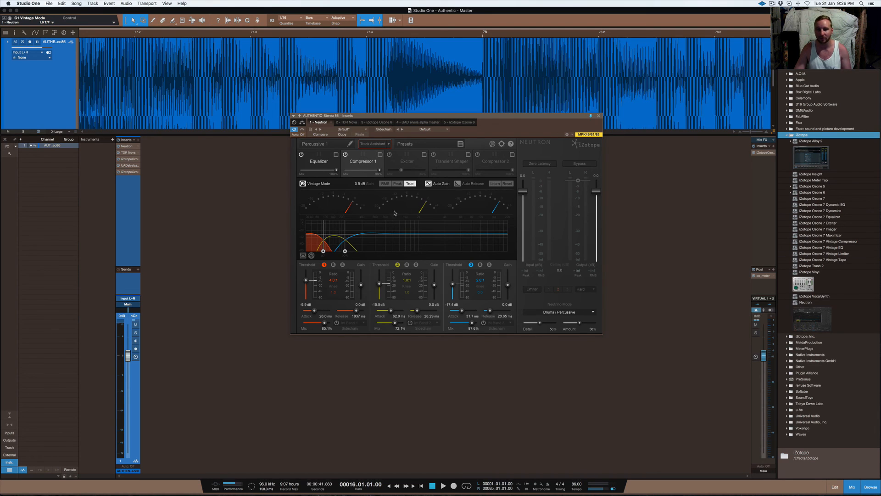